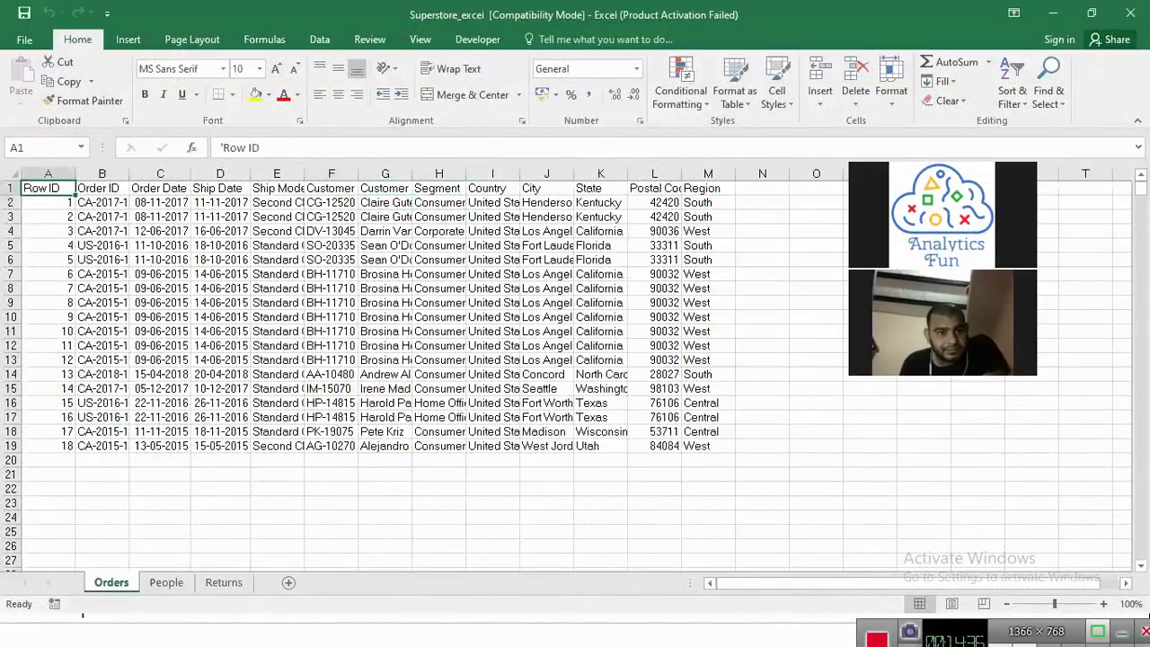
# Jump across the data edges to M1 and M19, ending on the first Ship Mode entry
pyautogui.hotkey('ctrl', 'Right')
pyautogui.hotkey('ctrl', 'Left')
pyautogui.hotkey('ctrl', 'Down')
pyautogui.hotkey('ctrl', 'Right')
pyautogui.press('Up')
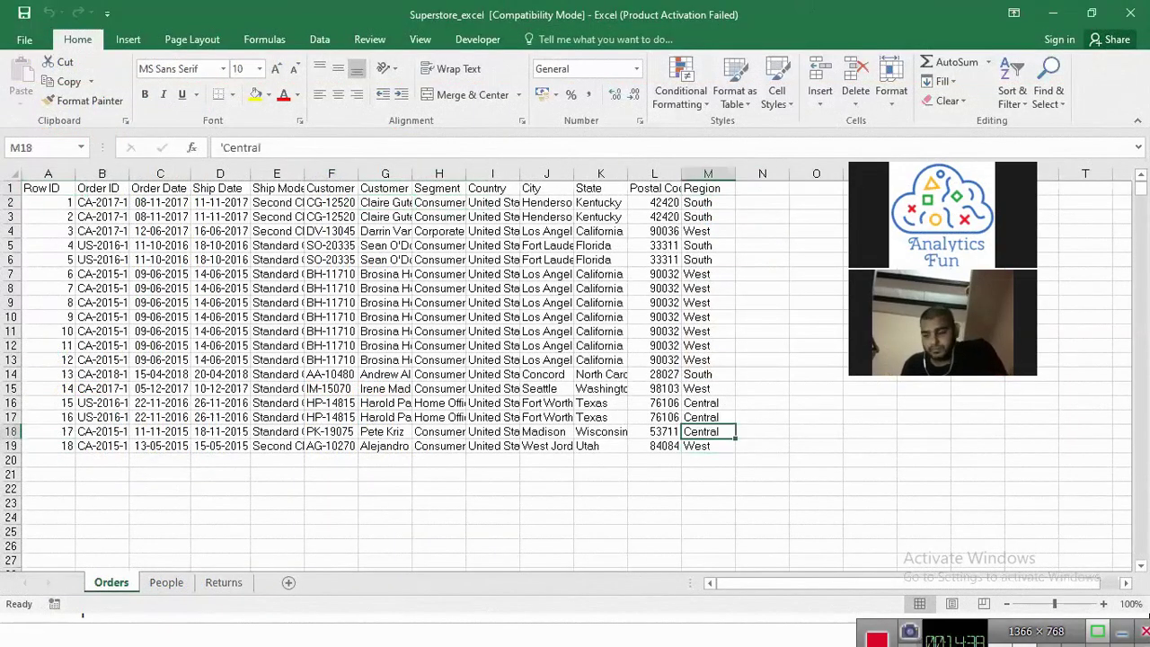
pyautogui.hotkey('ctrl', 'Up')
pyautogui.press('Left')
pyautogui.press('Left')
pyautogui.press('Left')
pyautogui.press('Left')
pyautogui.press('Left')
pyautogui.press('Left')
pyautogui.press('Left')
pyautogui.press('Left')
pyautogui.press('Down')
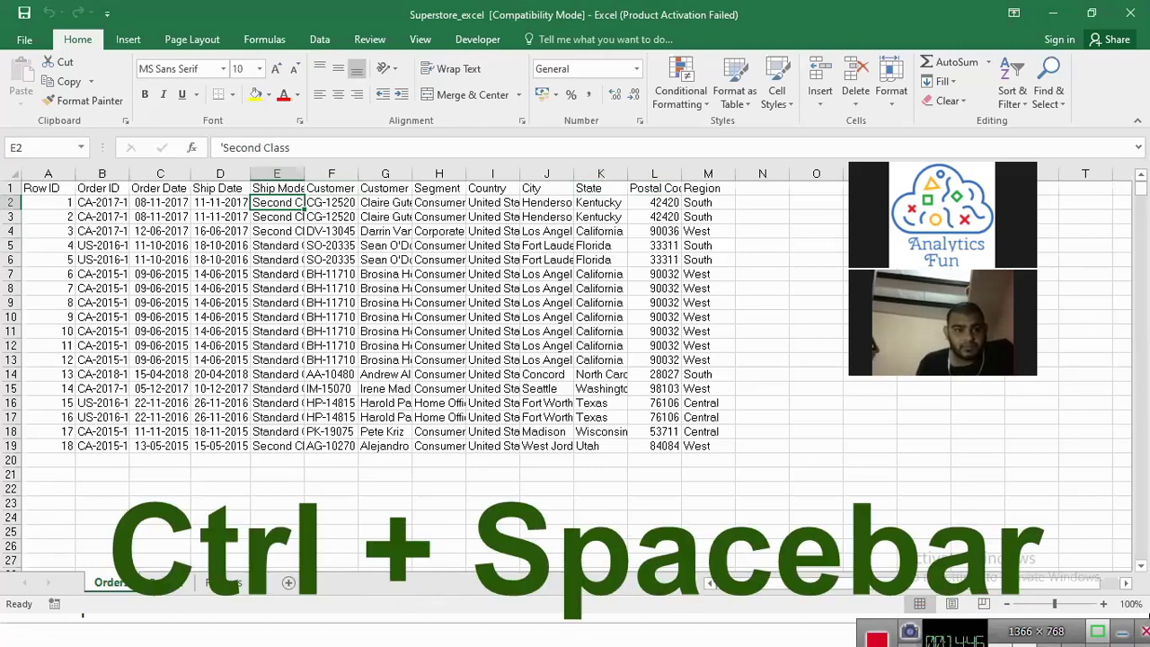
# Select all of column E, then the entire row 6 holding order 5
pyautogui.hotkey('ctrl', 'space')
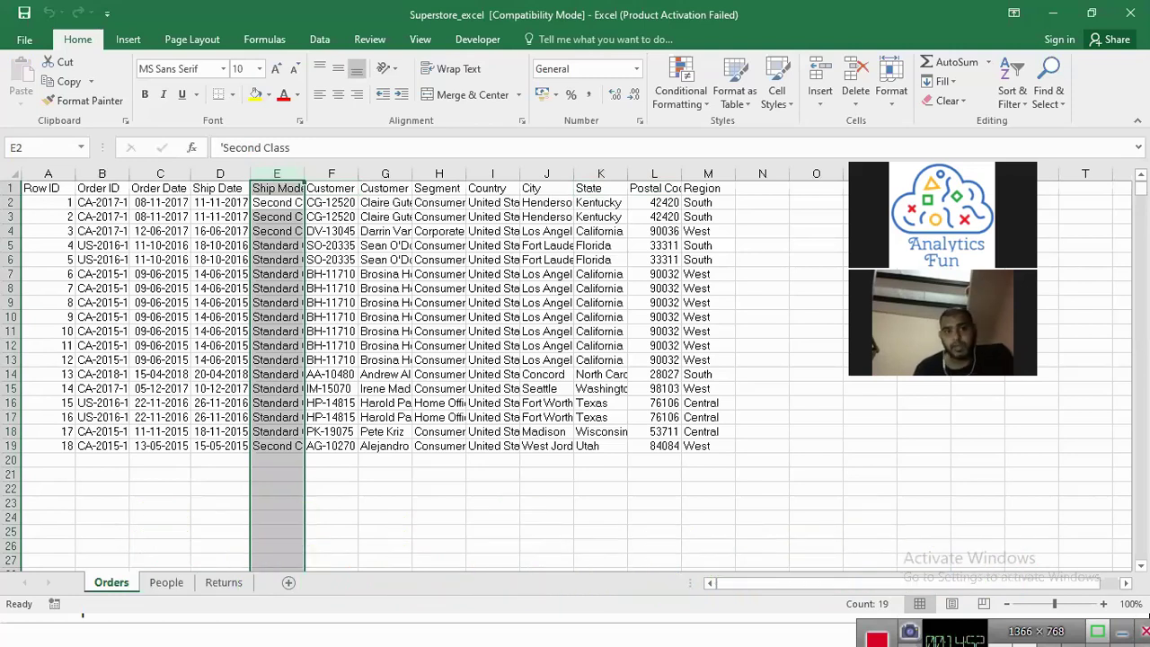
pyautogui.press('Down')
pyautogui.press('Down')
pyautogui.press('Down')
pyautogui.press('Down')
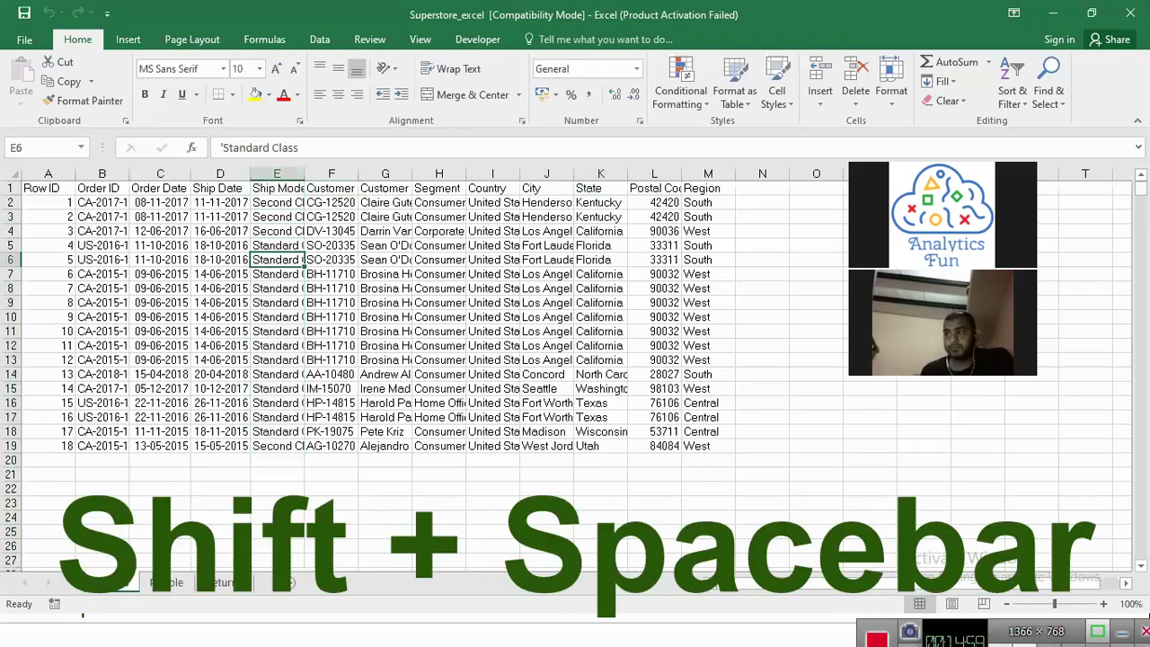
pyautogui.hotkey('shift', 'space')
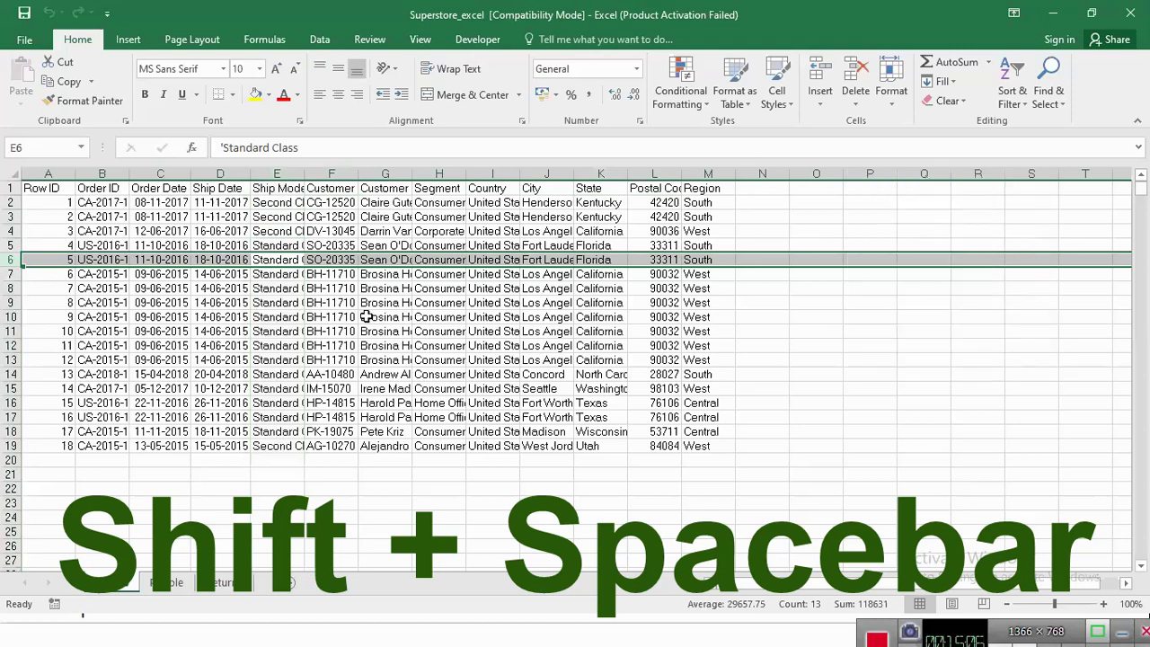
pyautogui.click(274, 302)
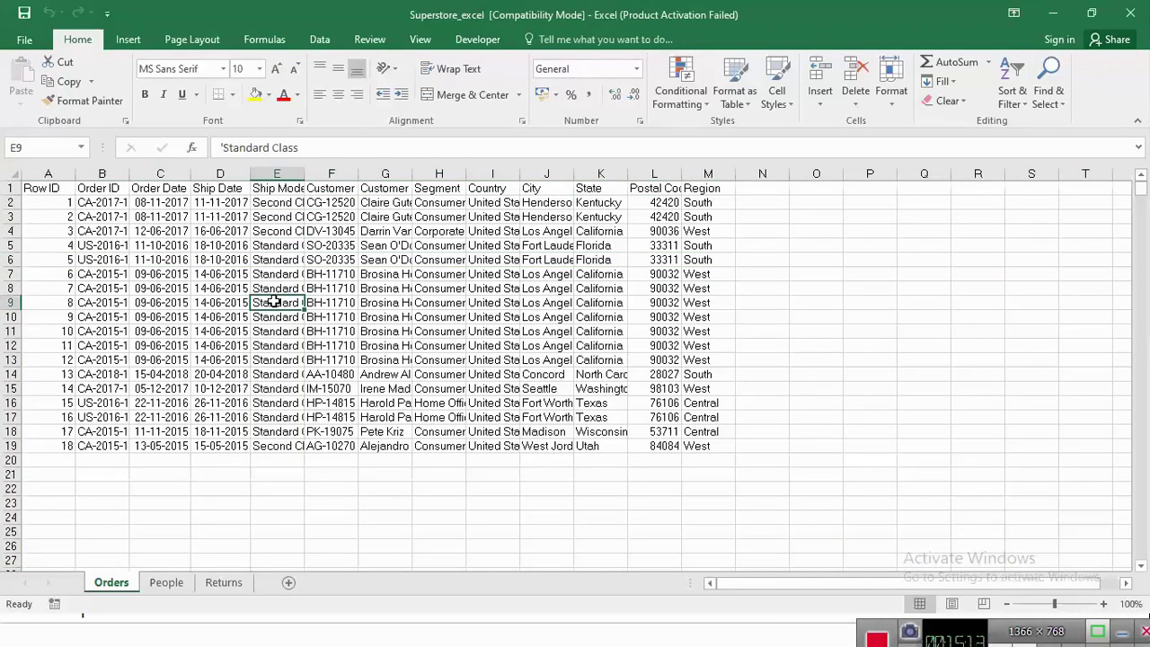
# Select A10:F10 by extending from F10 back to the start of row 10
pyautogui.hotkey('ctrl', 'Home')
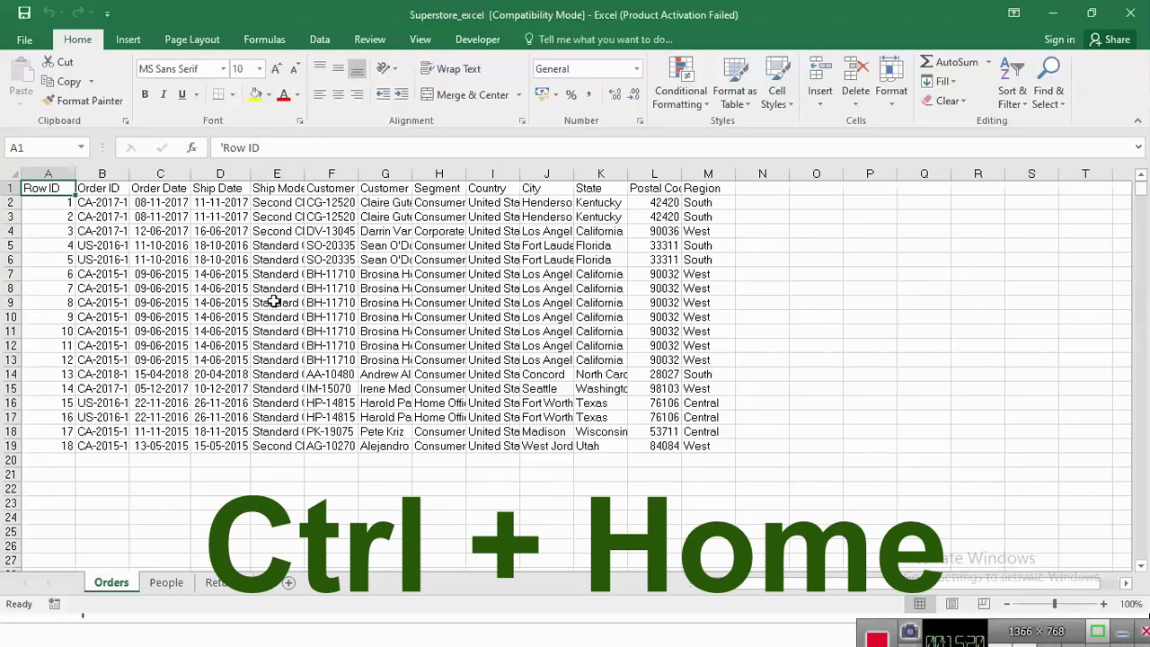
pyautogui.click(356, 320)
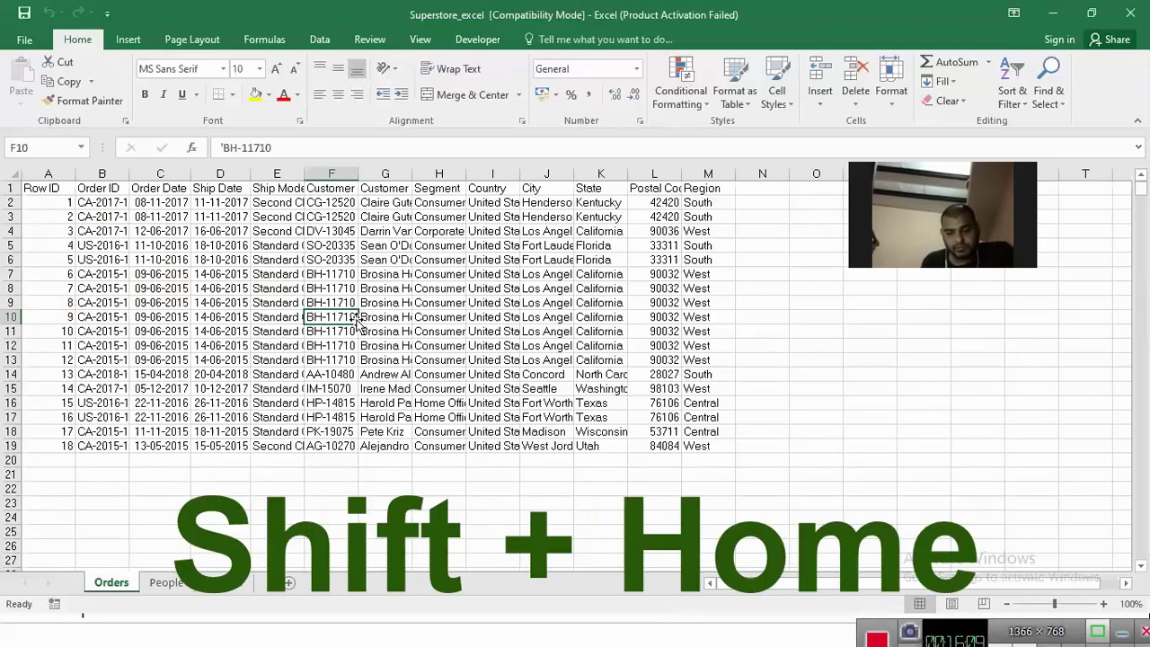
pyautogui.hotkey('shift', 'Home')
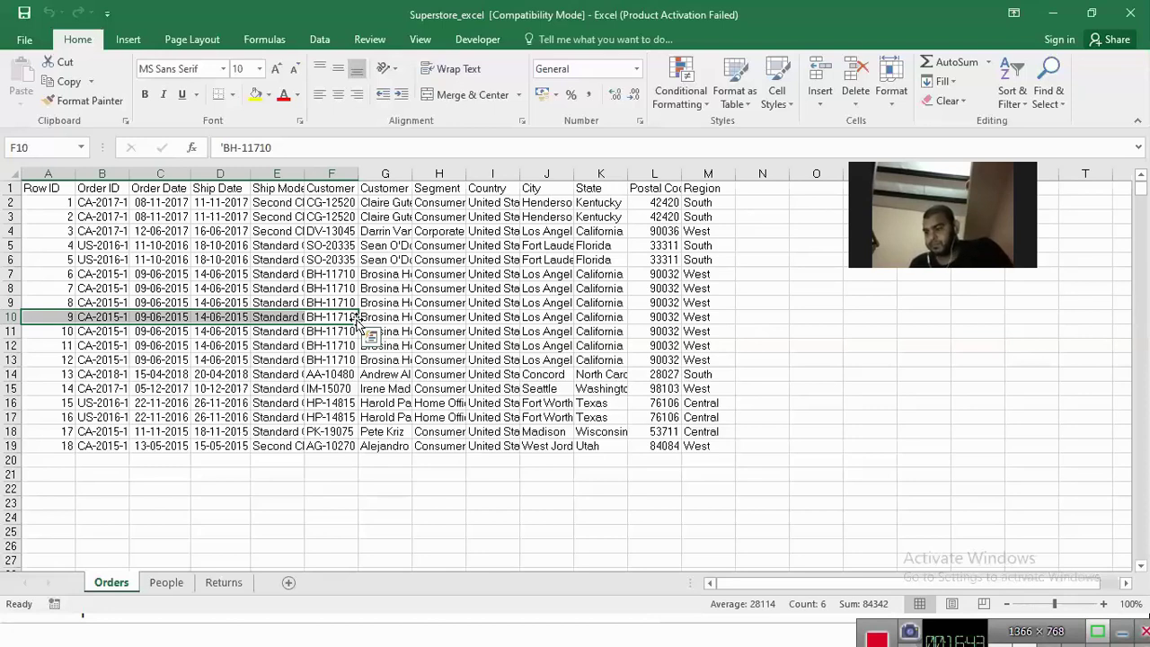
pyautogui.click(356, 320)
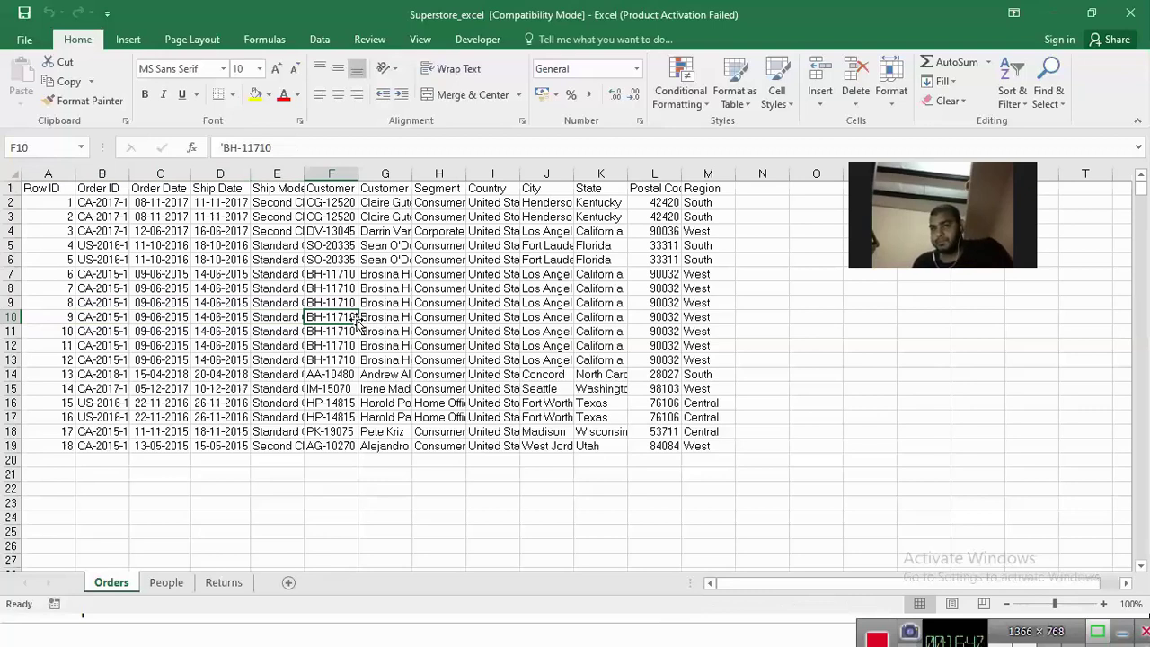
# Select A1:F10 from F10, then move between H8, A8, A1 and H7 (Consumer)
pyautogui.hotkey('ctrl', 'shift', 'Home')
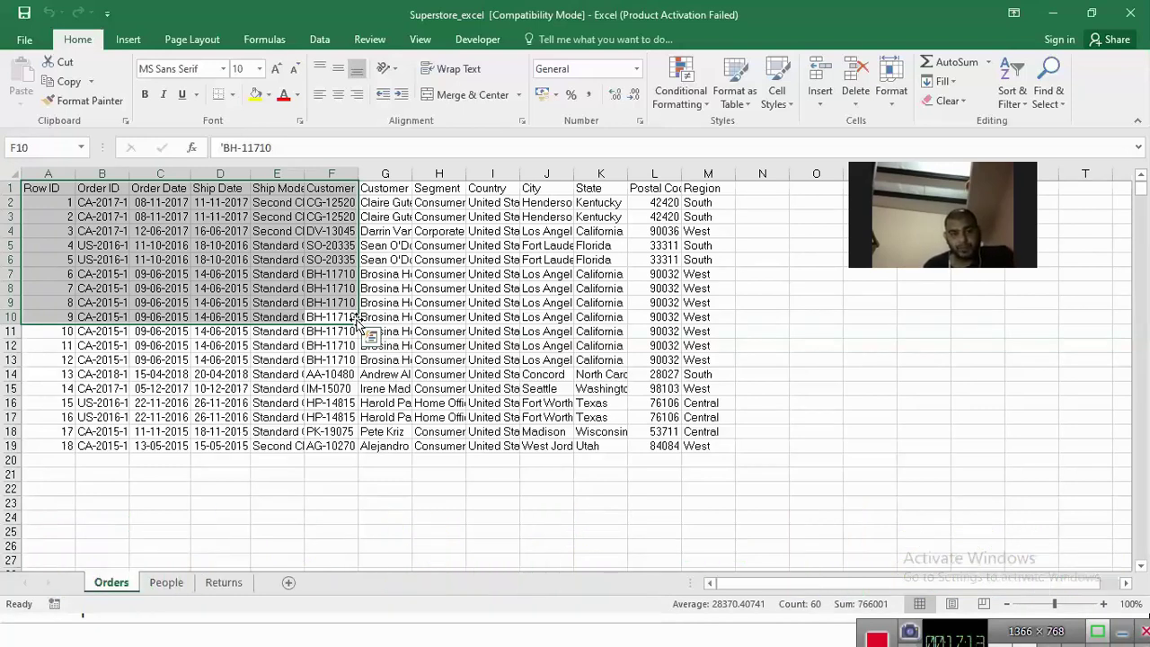
pyautogui.click(441, 295)
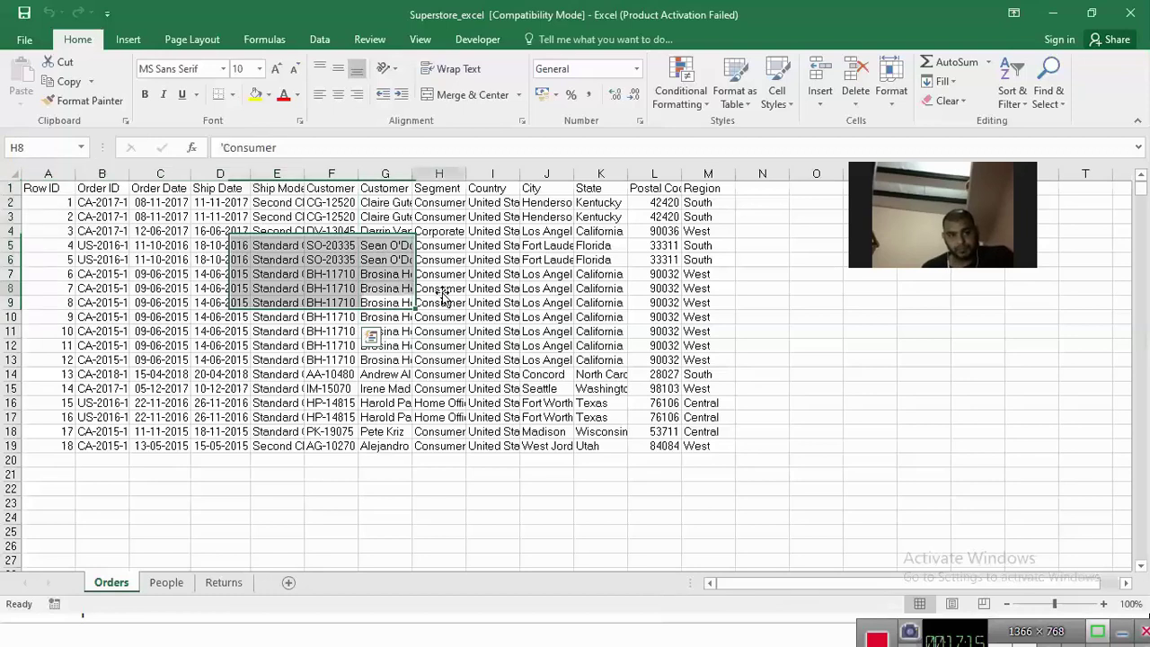
pyautogui.press('Left')
pyautogui.press('Home')
pyautogui.hotkey('ctrl', 'Home')
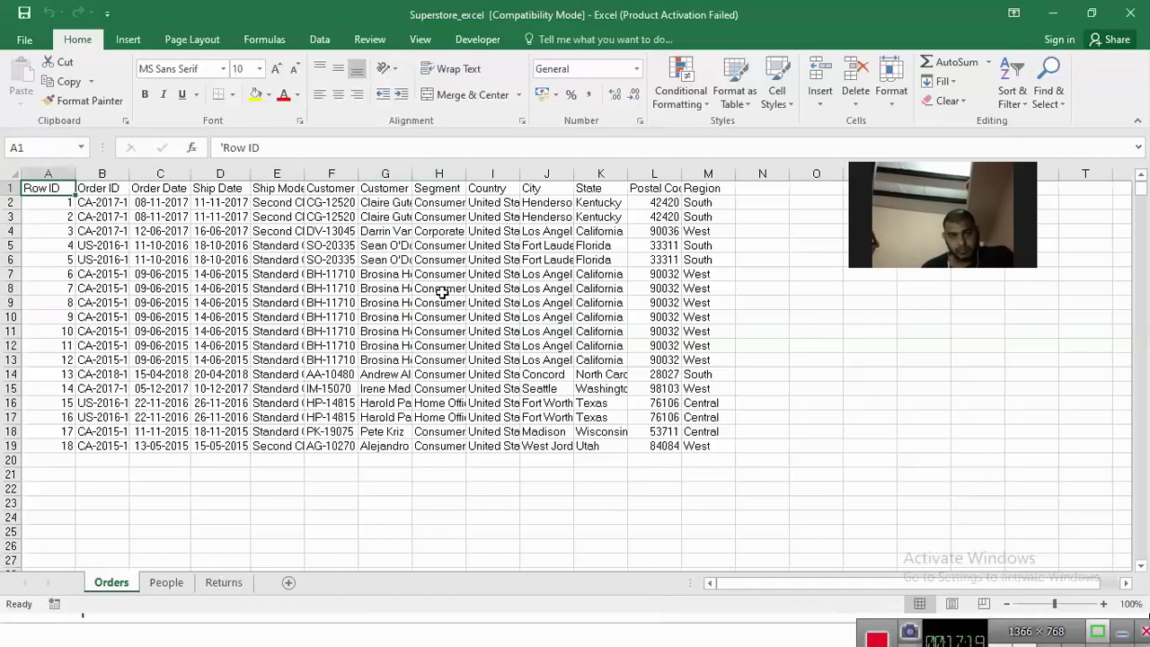
pyautogui.click(440, 274)
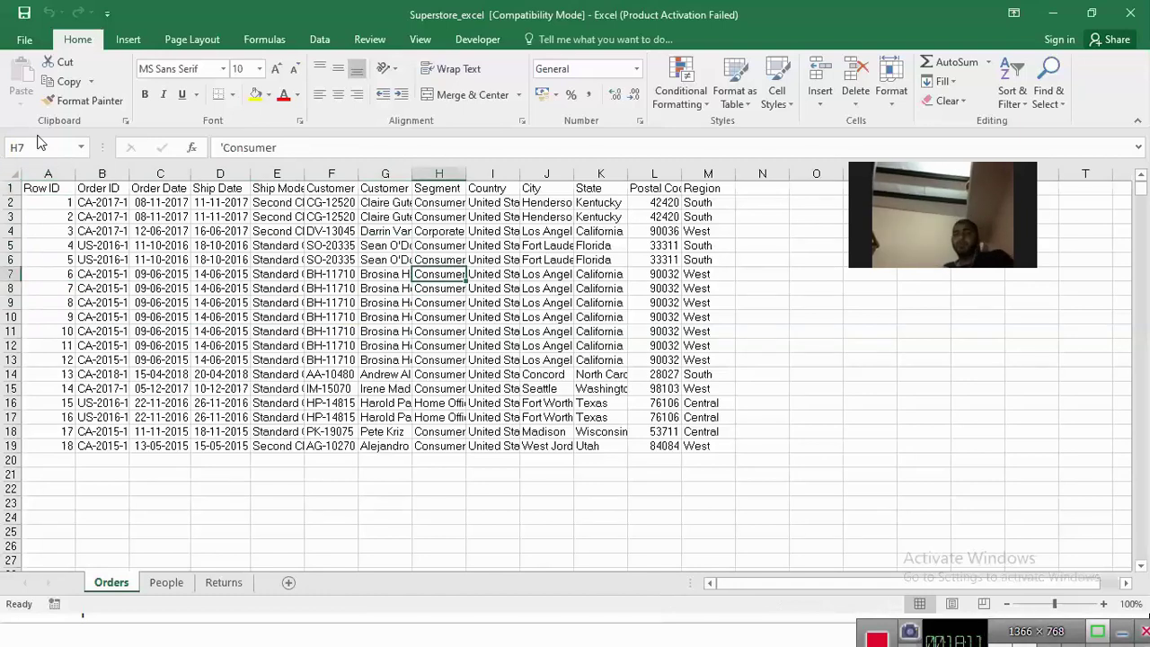
pyautogui.hotkey('ctrl', 'Home')
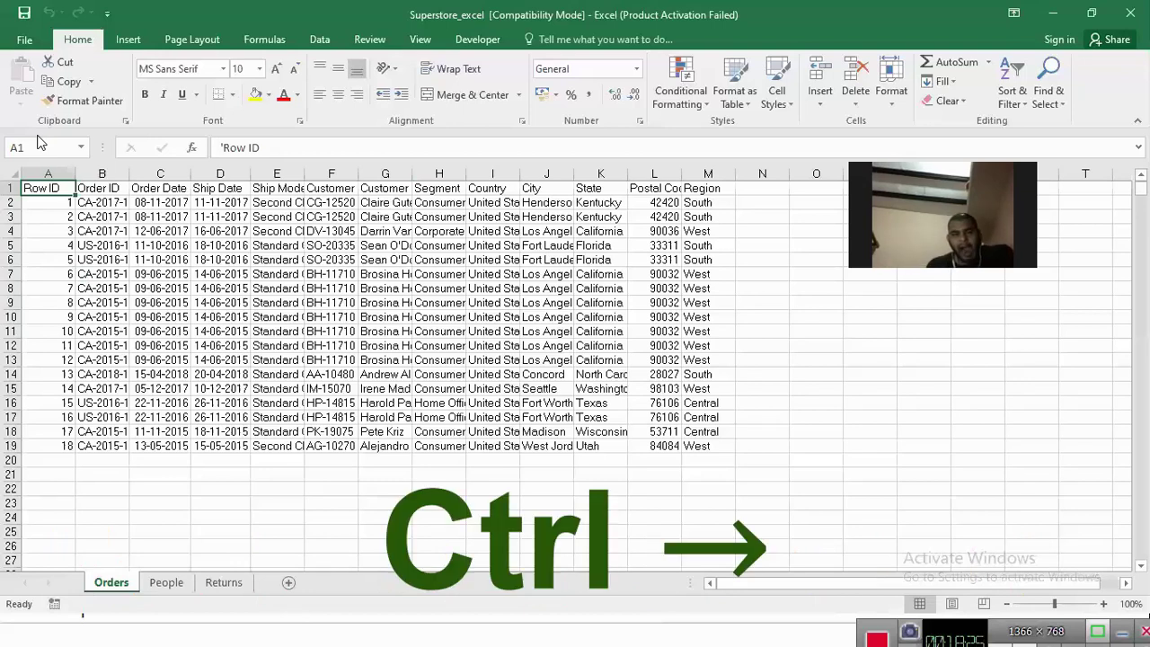
pyautogui.hotkey('ctrl', 'Right')
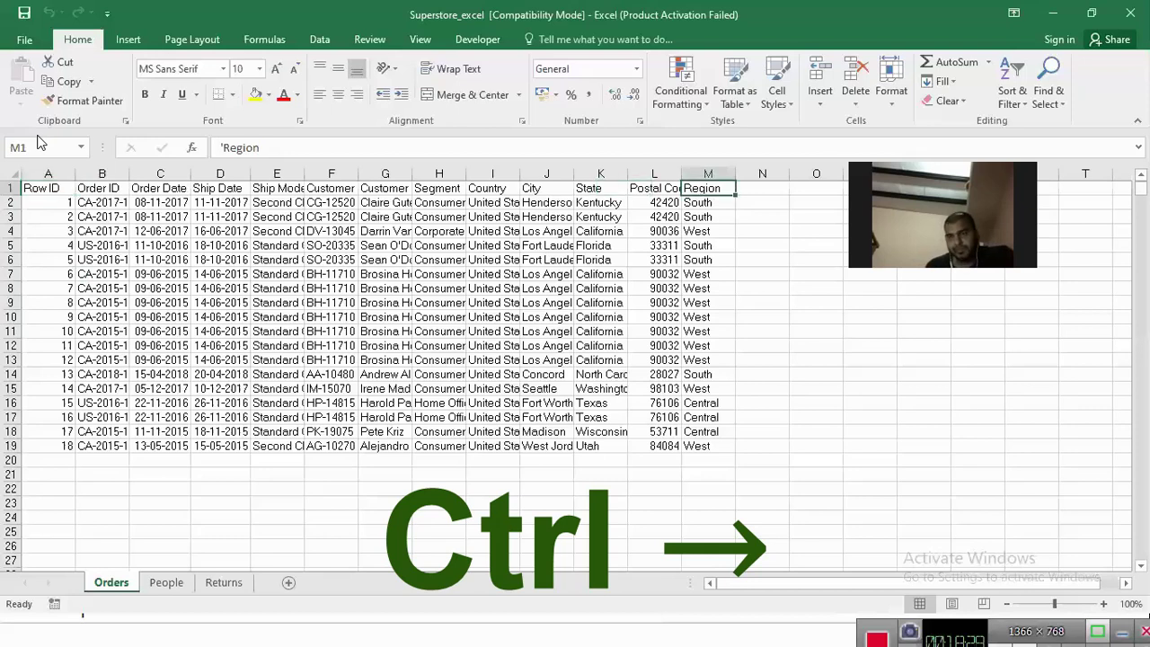
pyautogui.hotkey('ctrl', 'Down')
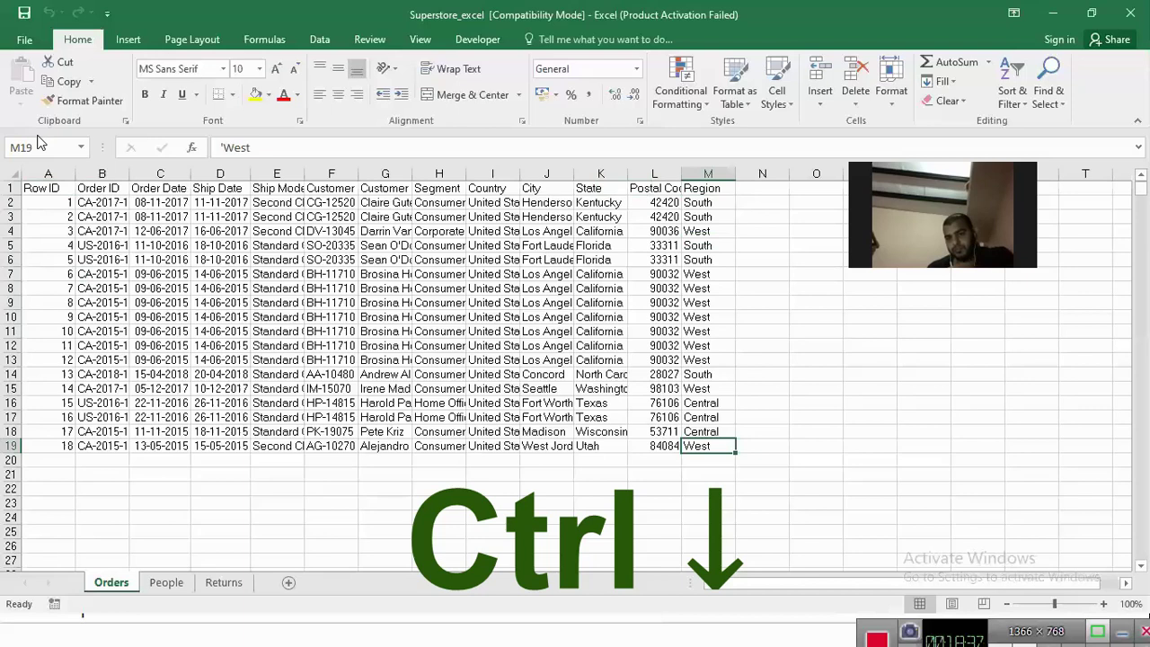
pyautogui.hotkey('ctrl', 'Left')
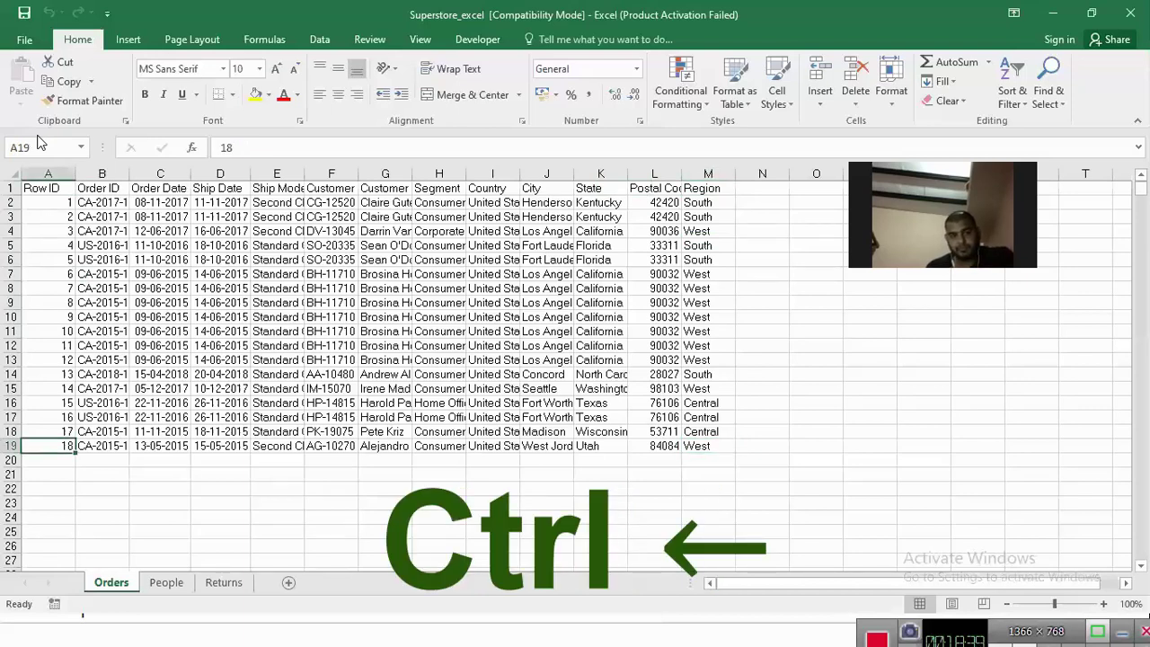
pyautogui.hotkey('ctrl', 'Up')
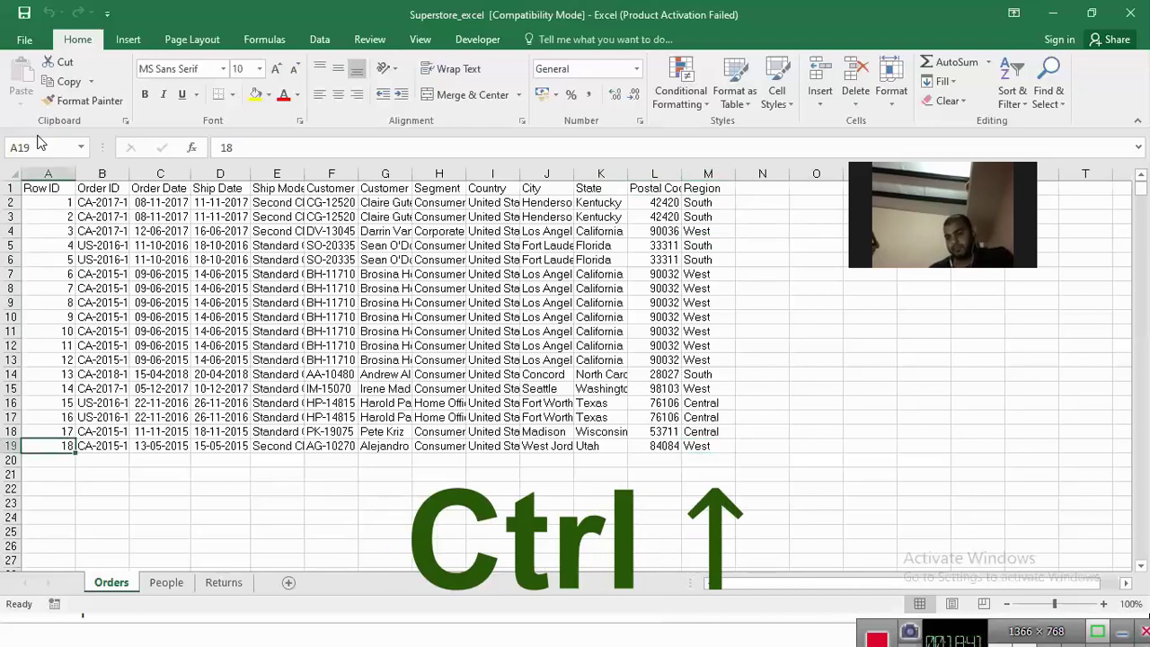
pyautogui.hotkey('ctrl', 'Up')
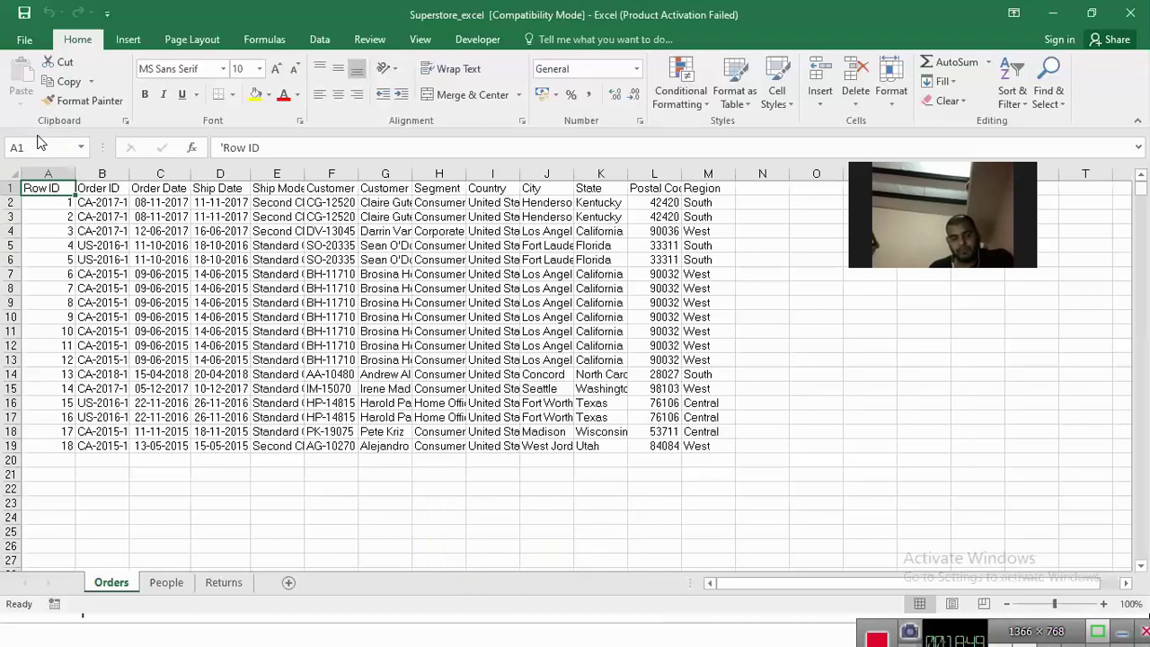
pyautogui.hotkey('ctrl', 'Right')
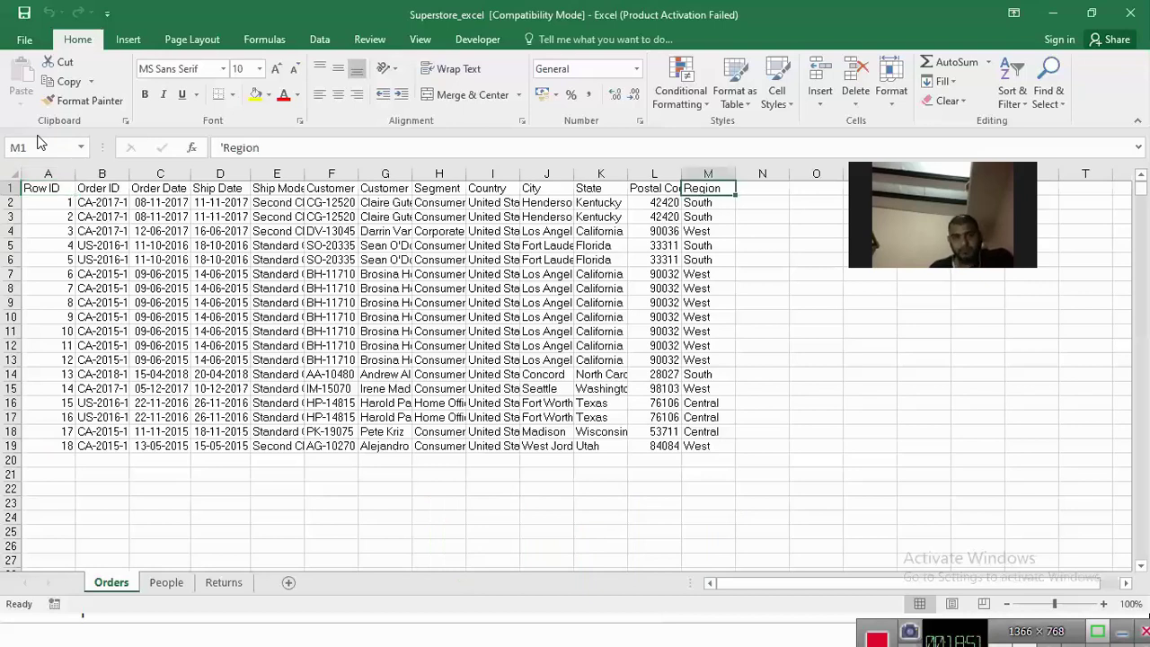
pyautogui.hotkey('ctrl', 'Down')
pyautogui.hotkey('ctrl', 'Home')
pyautogui.hotkey('ctrl', 'Right')
pyautogui.hotkey('ctrl', 'Down')
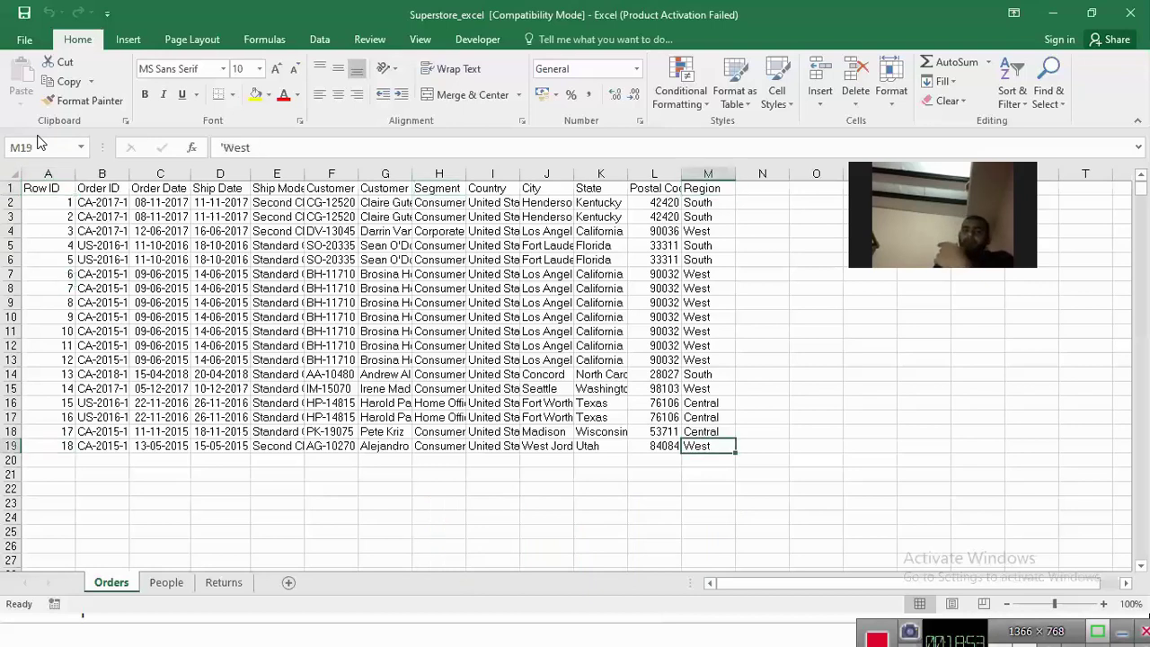
pyautogui.hotkey('ctrl', 'Left')
pyautogui.hotkey('ctrl', 'Up')
pyautogui.hotkey('ctrl', 'Right')
pyautogui.hotkey('ctrl', 'Down')
pyautogui.hotkey('ctrl', 'Left')
pyautogui.hotkey('ctrl', 'Up')
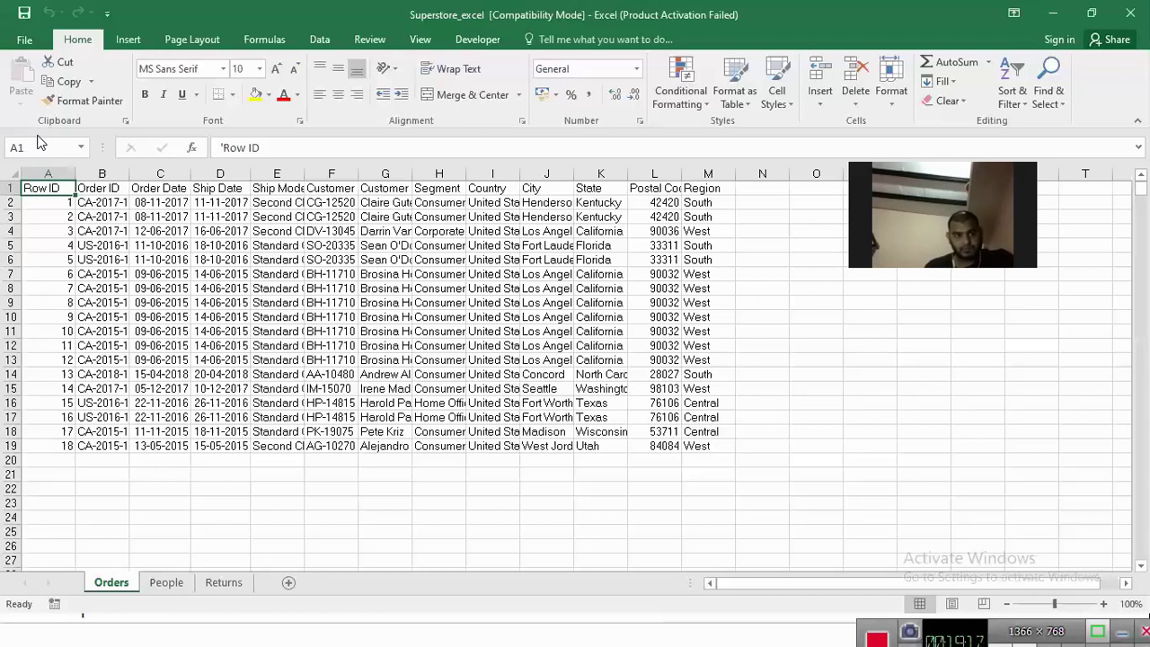
# Select the header row A1:M1, then the Region column M1:M19
pyautogui.hotkey('ctrl', 'shift', 'Right')
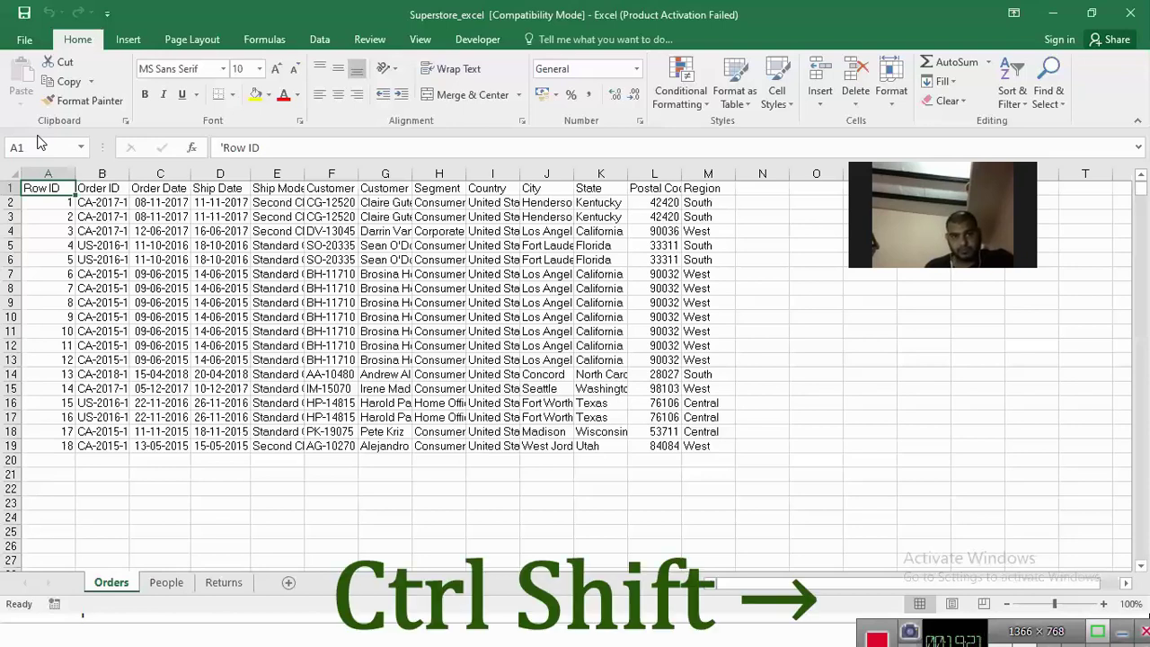
pyautogui.hotkey('ctrl', 'shift', 'Right')
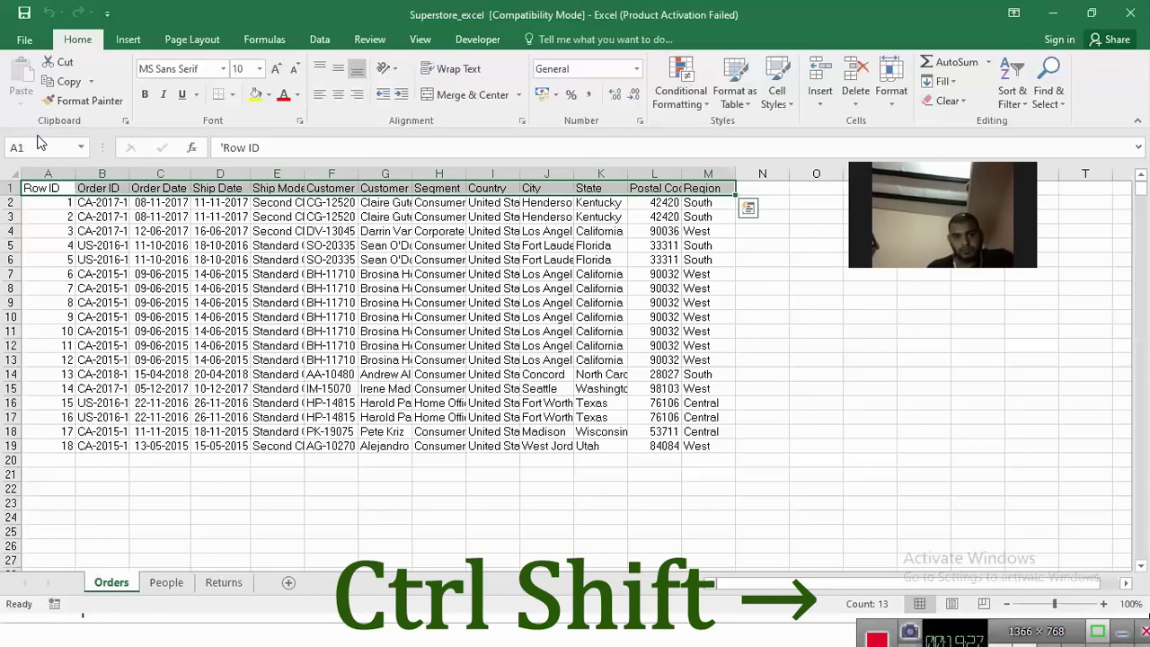
pyautogui.press('Right')
pyautogui.hotkey('ctrl', 'Right')
pyautogui.hotkey('ctrl', 'shift', 'Down')
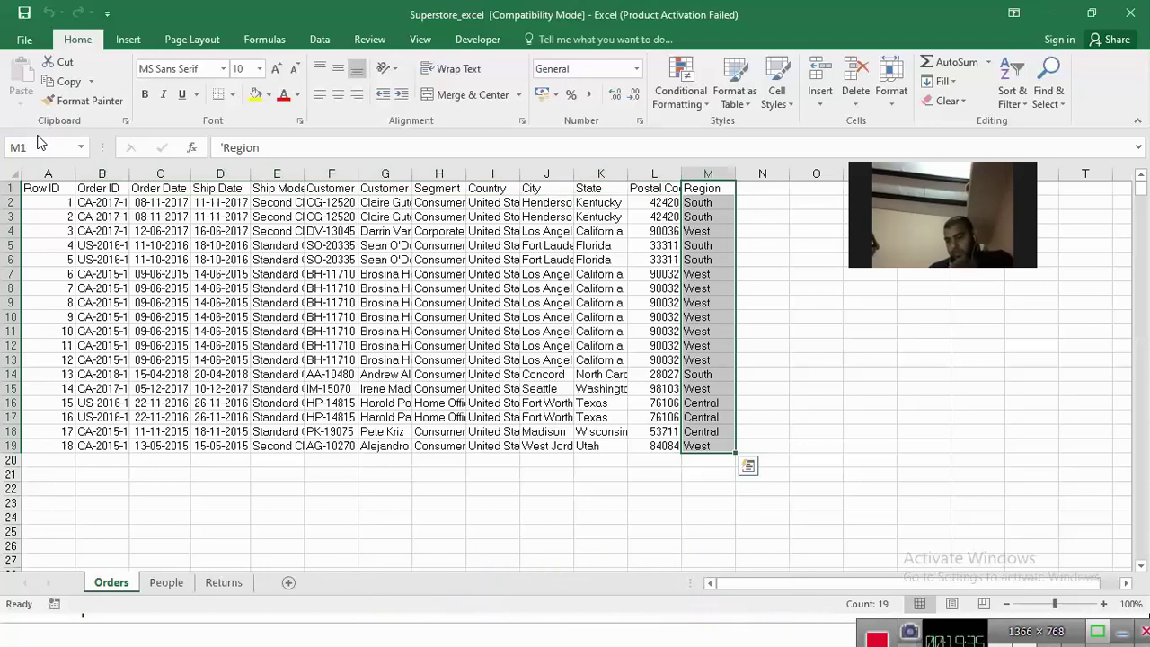
pyautogui.press('Left')
pyautogui.hotkey('ctrl', 'Left')
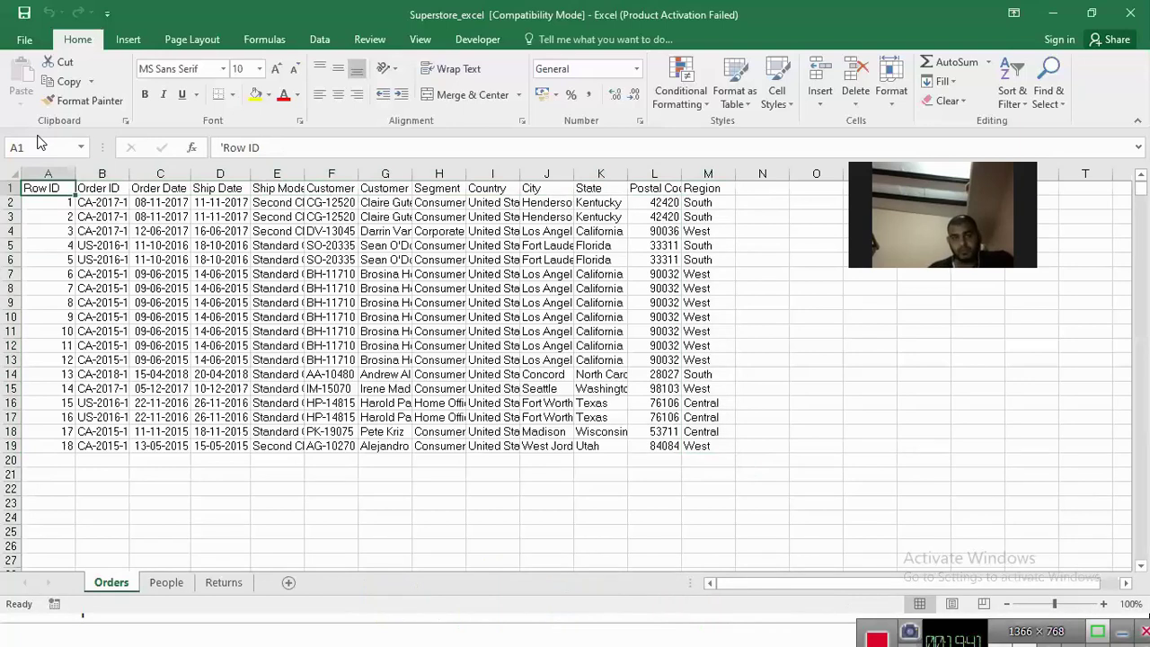
# Select the whole data block A1:M19 with Ctrl+A, then again with Ctrl+Shift+8
pyautogui.hotkey('ctrl', 'a')
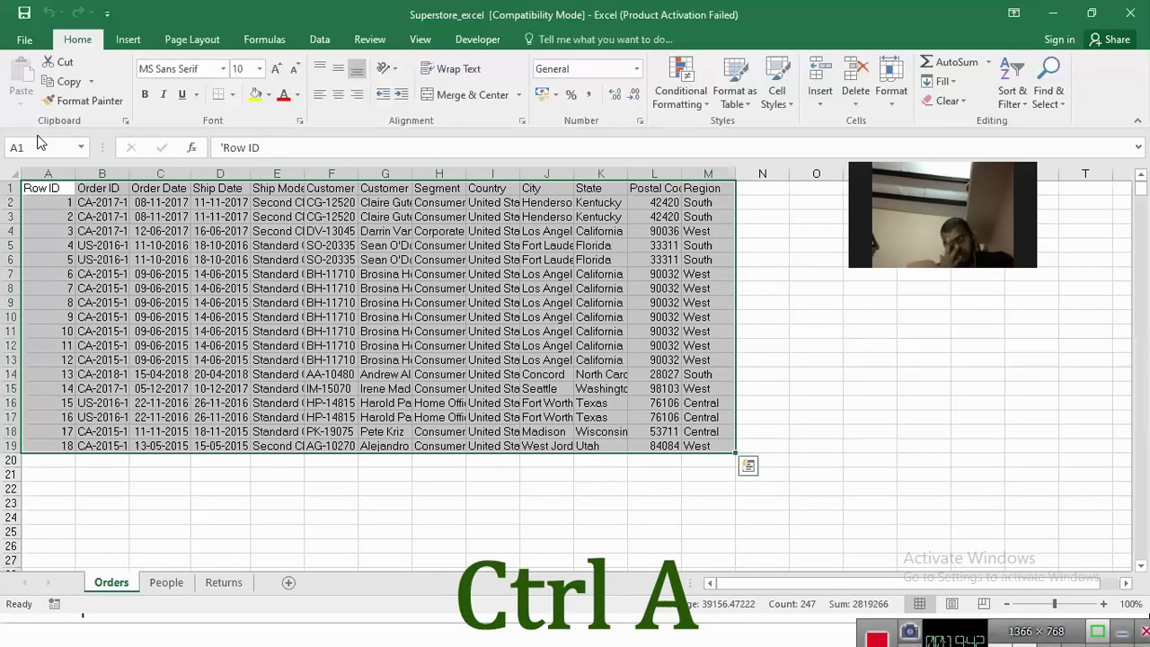
pyautogui.press('Left')
pyautogui.press('Right')
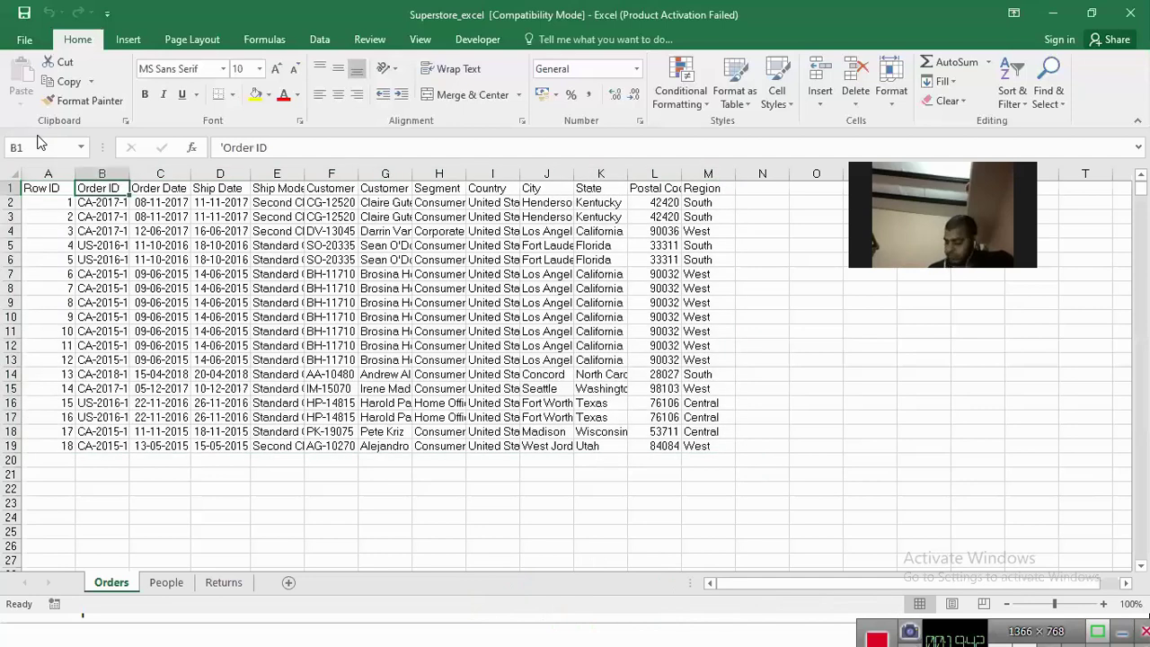
pyautogui.press('Down')
pyautogui.press('Right')
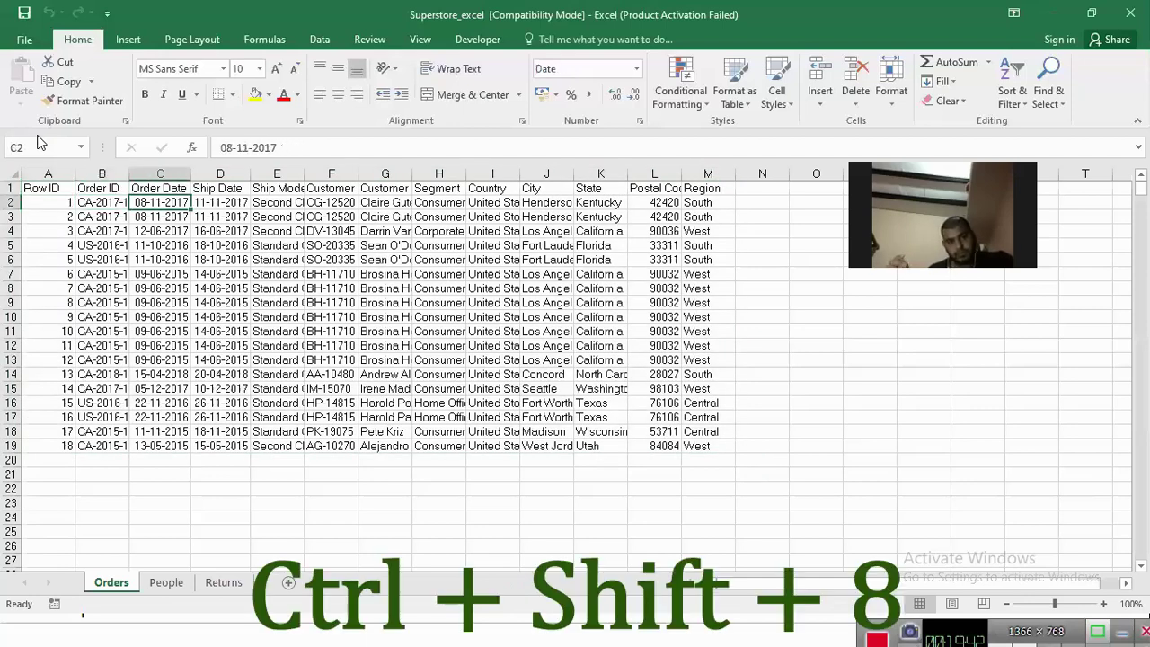
pyautogui.hotkey('ctrl', 'shift', '8')
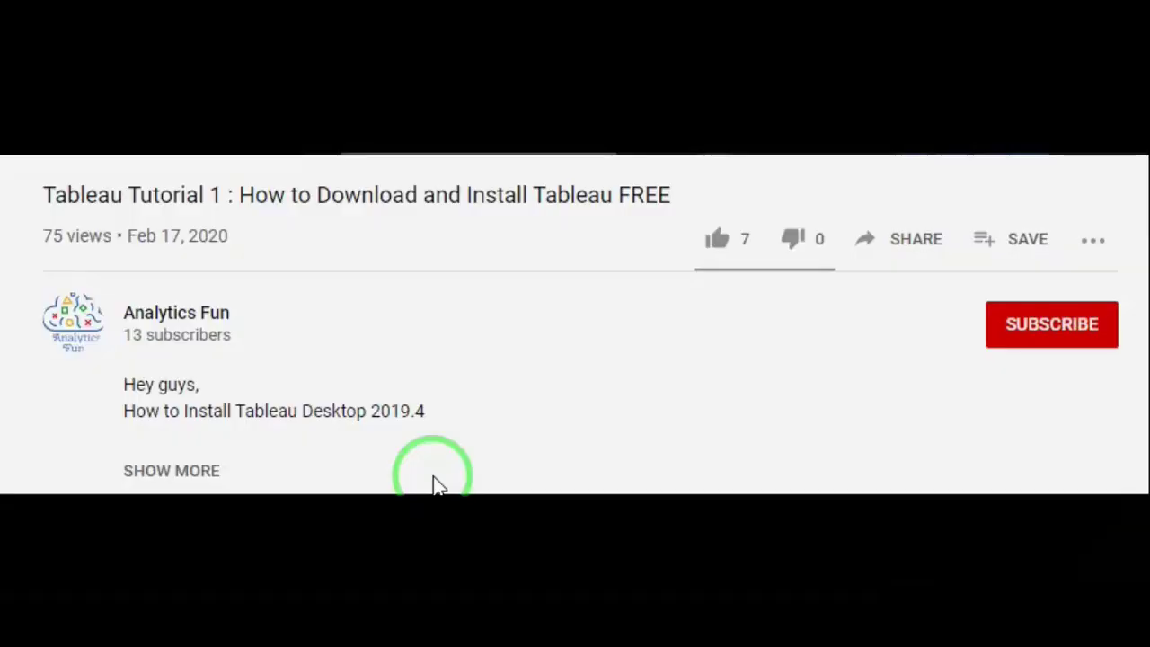
# Click in the description area below the 'Tableau Tutorial 1' video title
pyautogui.click(434, 485)
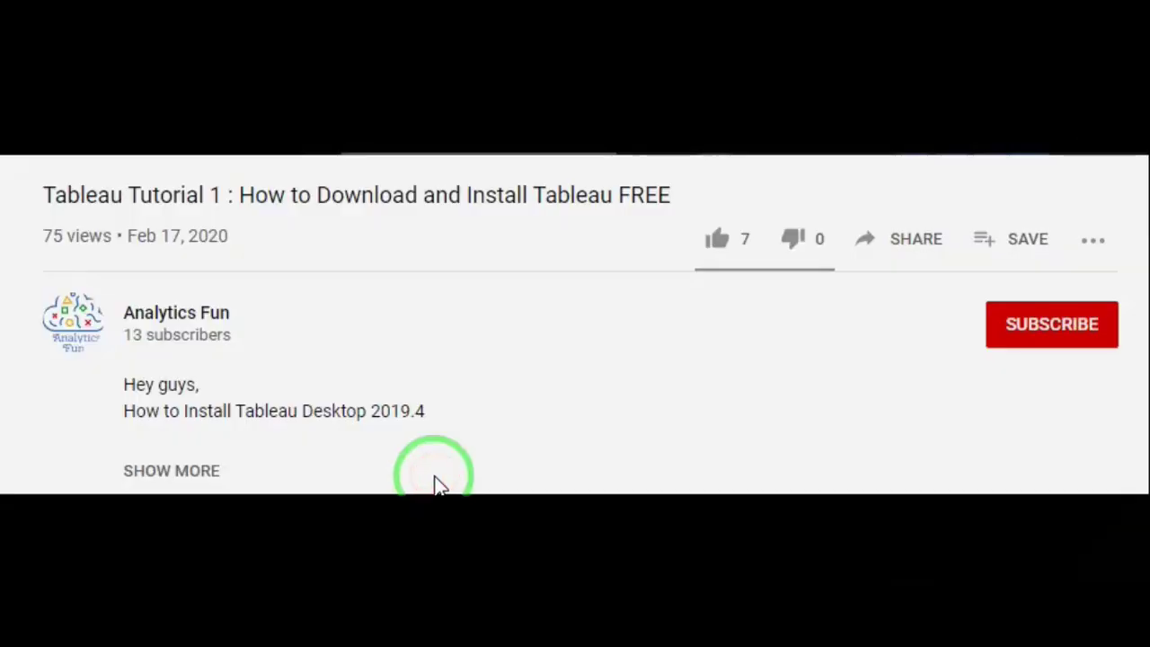